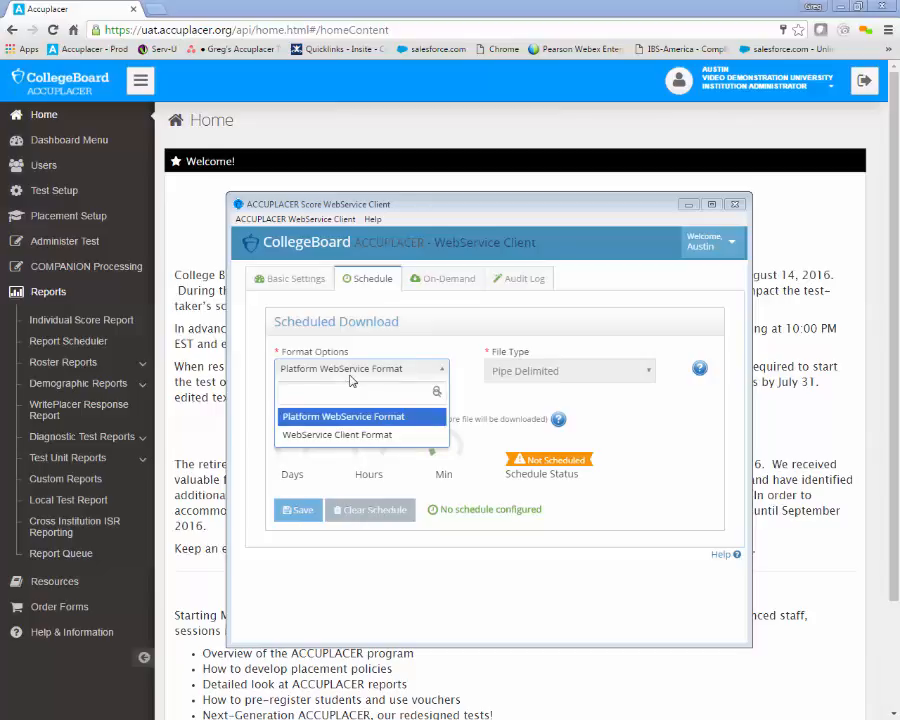
Set the scheduled download's format to WebService Client Format and its file type to Pipe Delimited
left_click(360, 435)
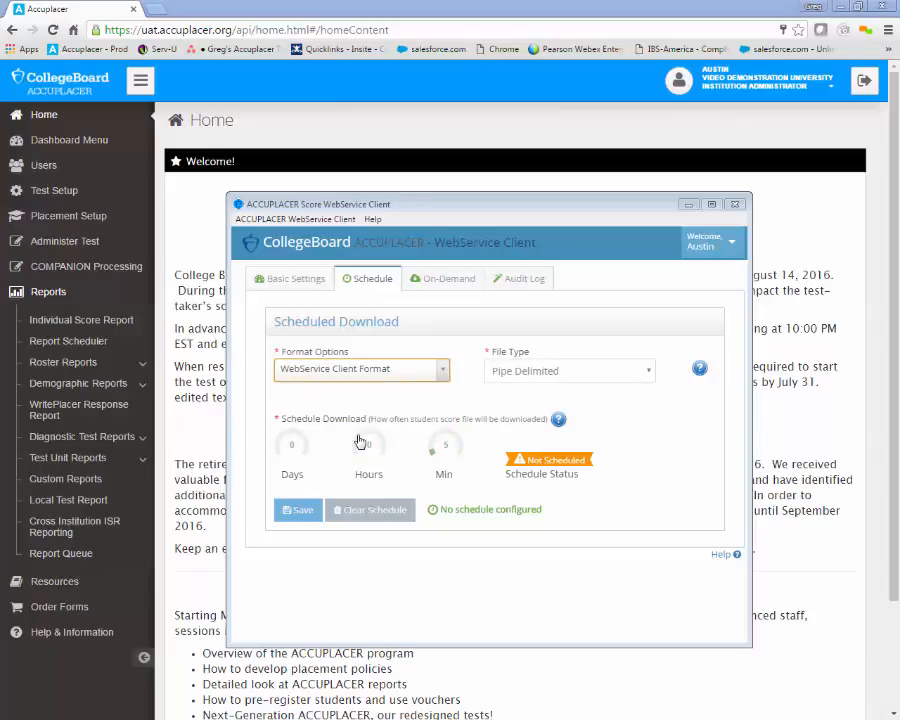
left_click(558, 375)
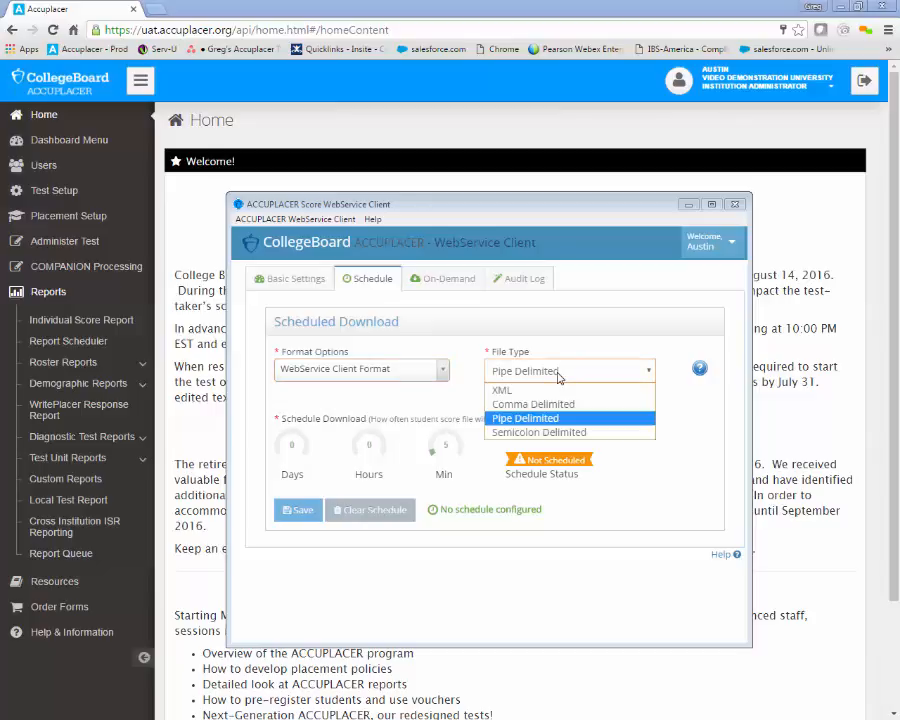
left_click(533, 419)
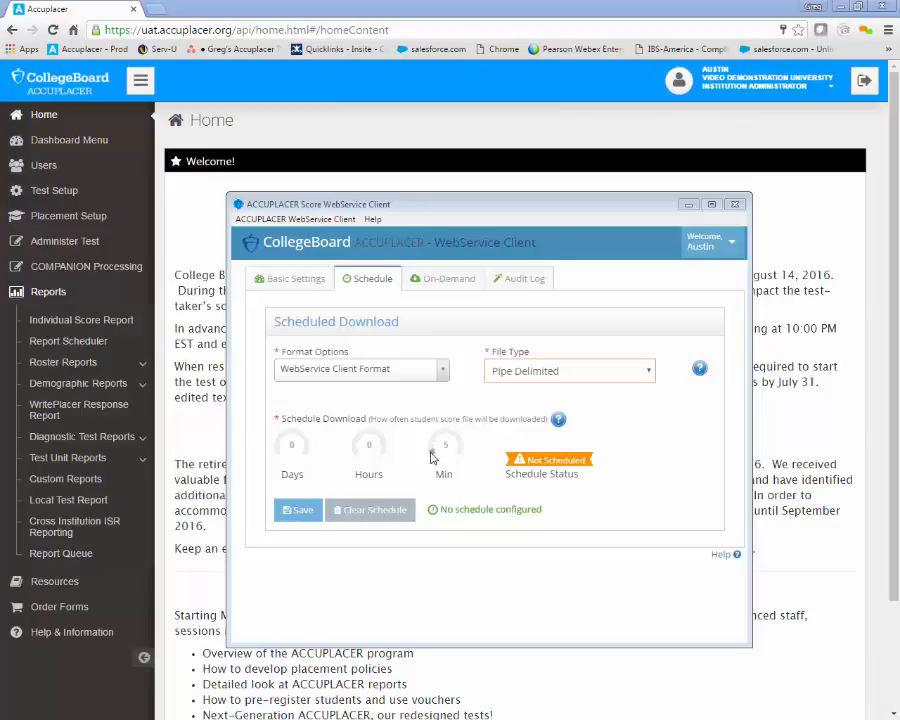
Set the scheduled download interval to 20 minutes and save the schedule
mouse_move(433, 452)
left_mouse_down()
mouse_move(440, 434)
mouse_move(447, 438)
left_mouse_up()
double_click(446, 444)
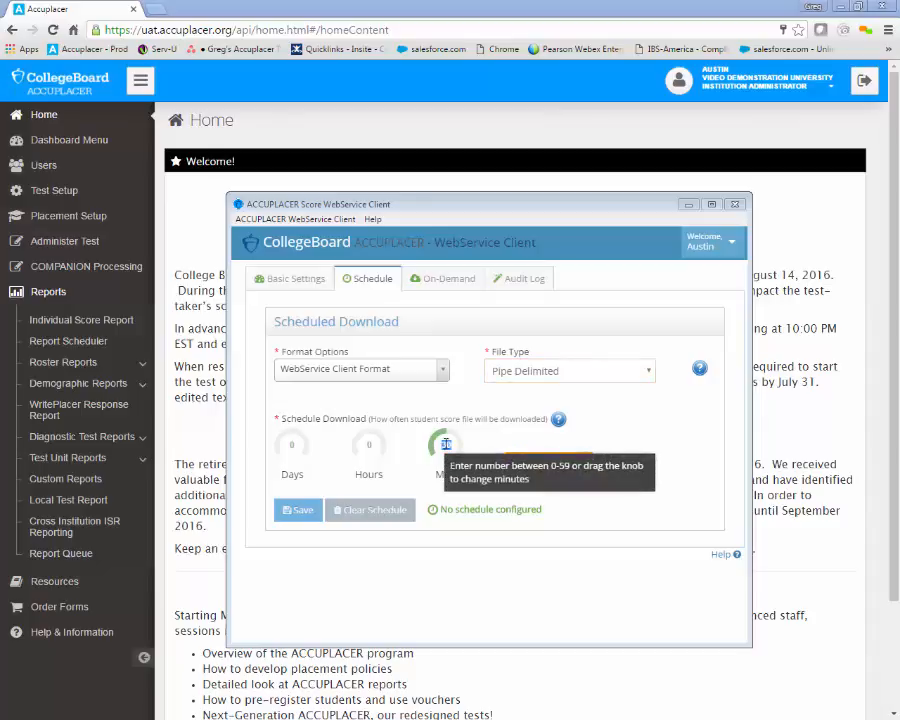
type("20")
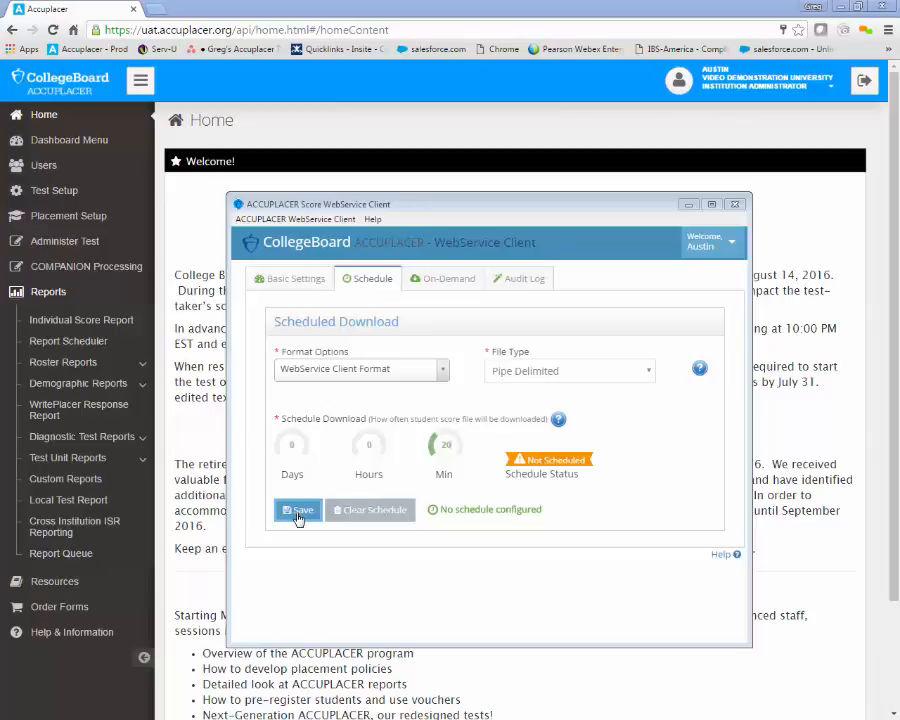
left_click(298, 516)
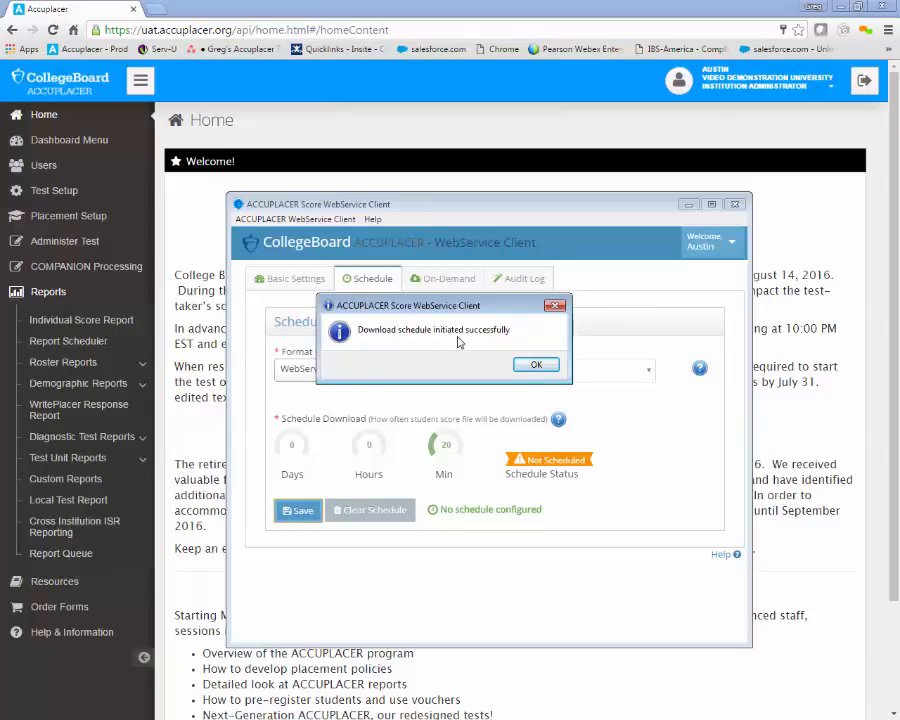
left_click(537, 366)
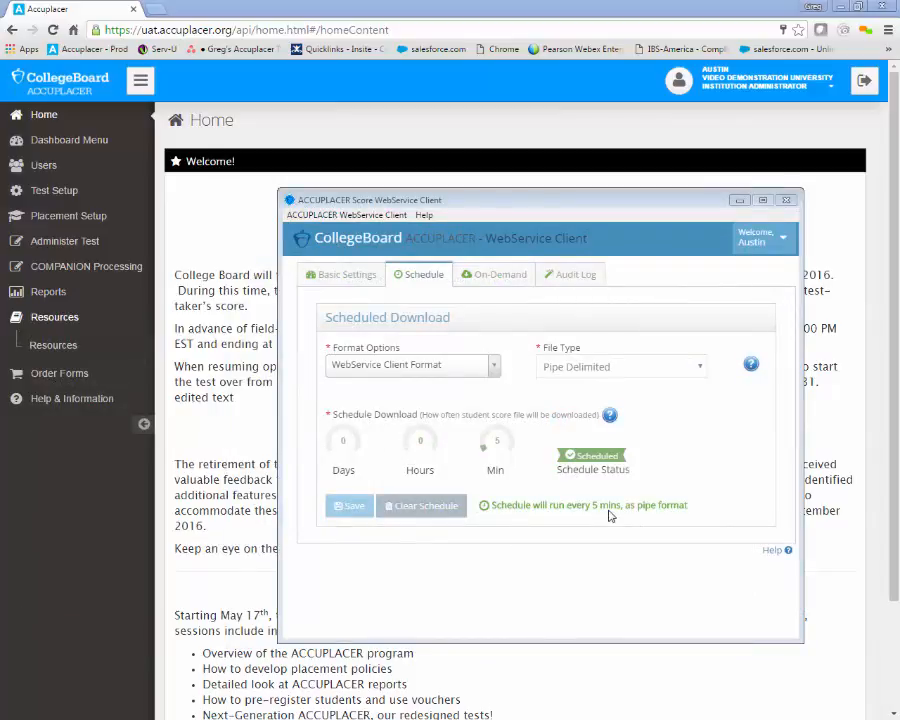
Clear the 5-minute download schedule
left_click(422, 510)
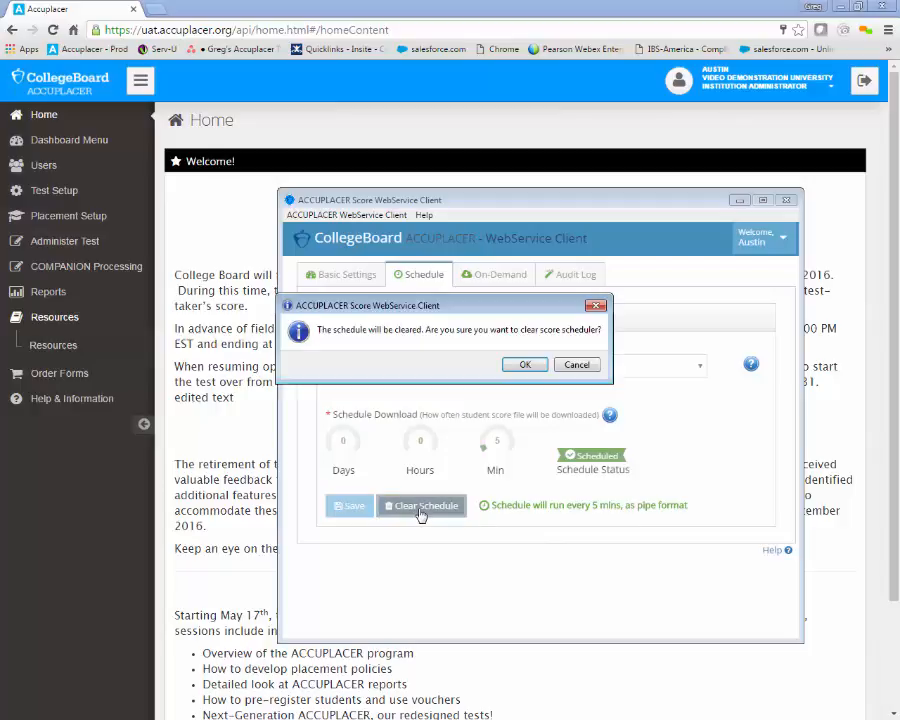
left_click(525, 366)
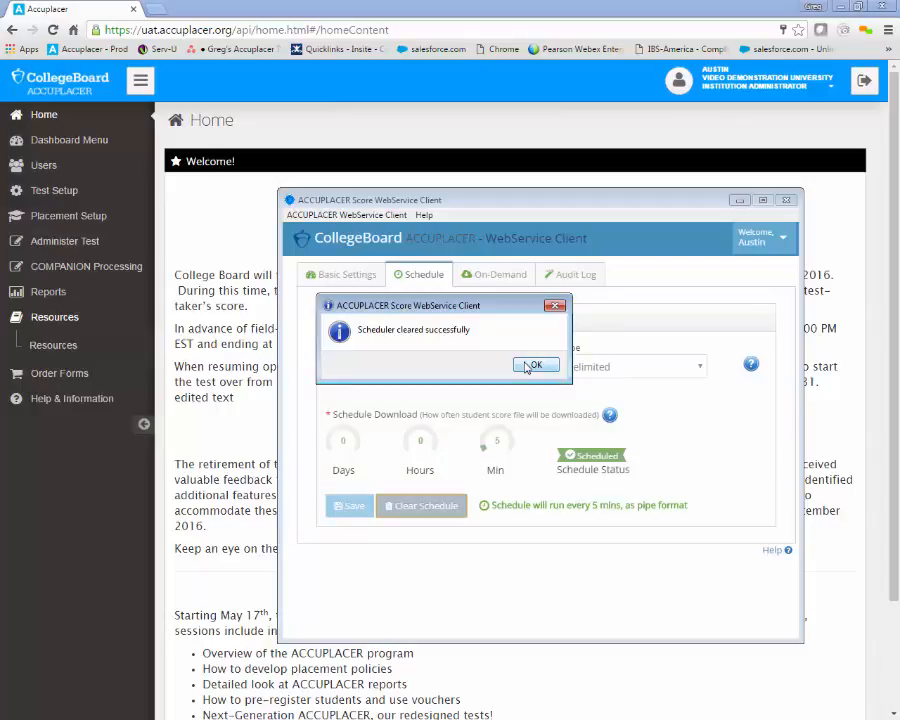
left_click(530, 366)
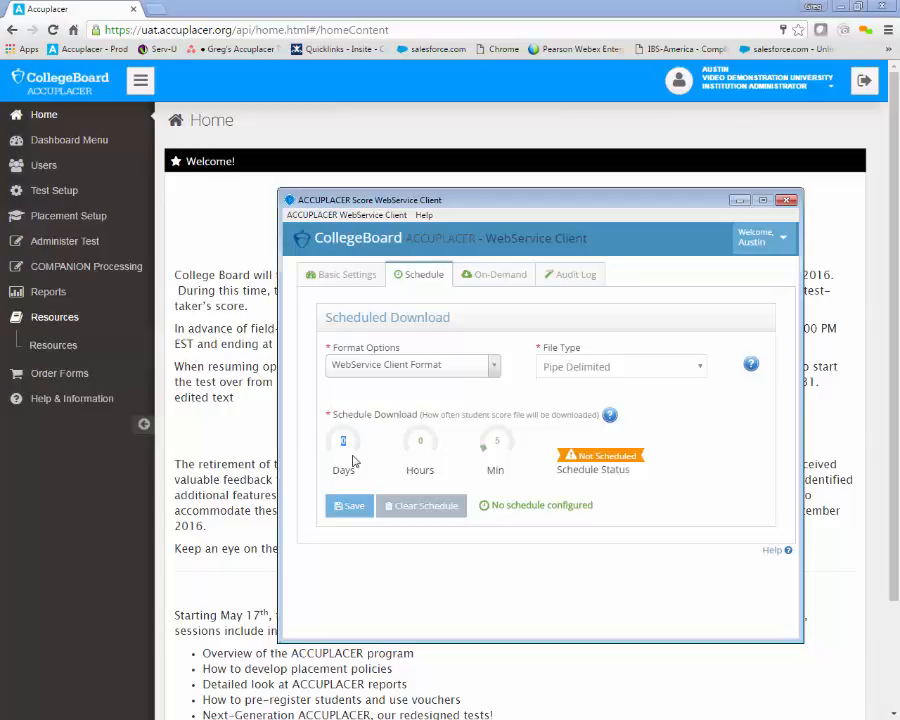
Schedule the score download for 1 day, 23 hours and 0 minutes, save it, and check the resulting run time
type("1")
key("Tab")
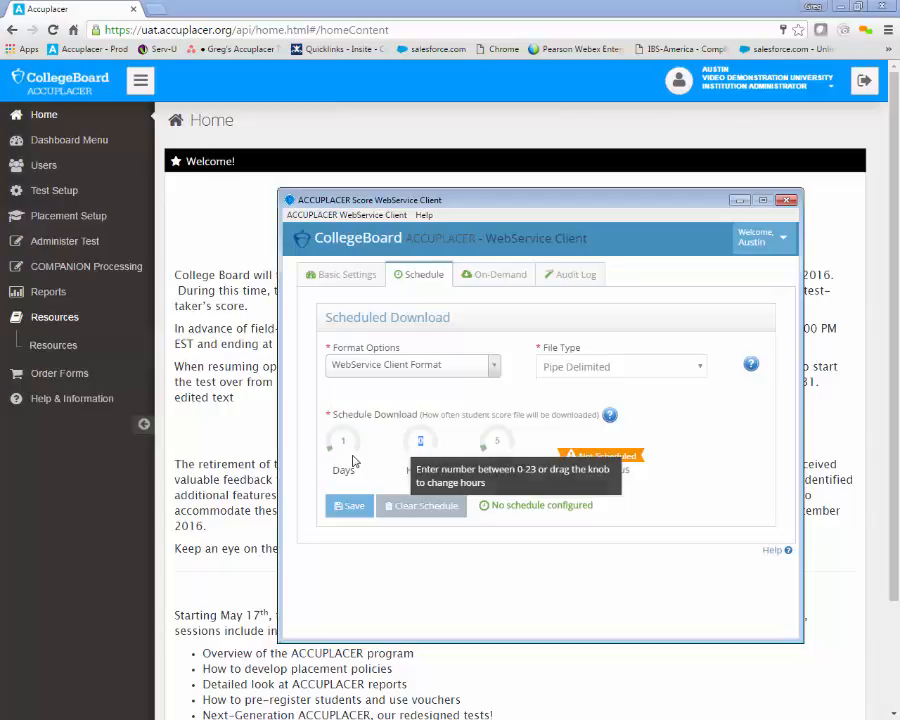
type("23")
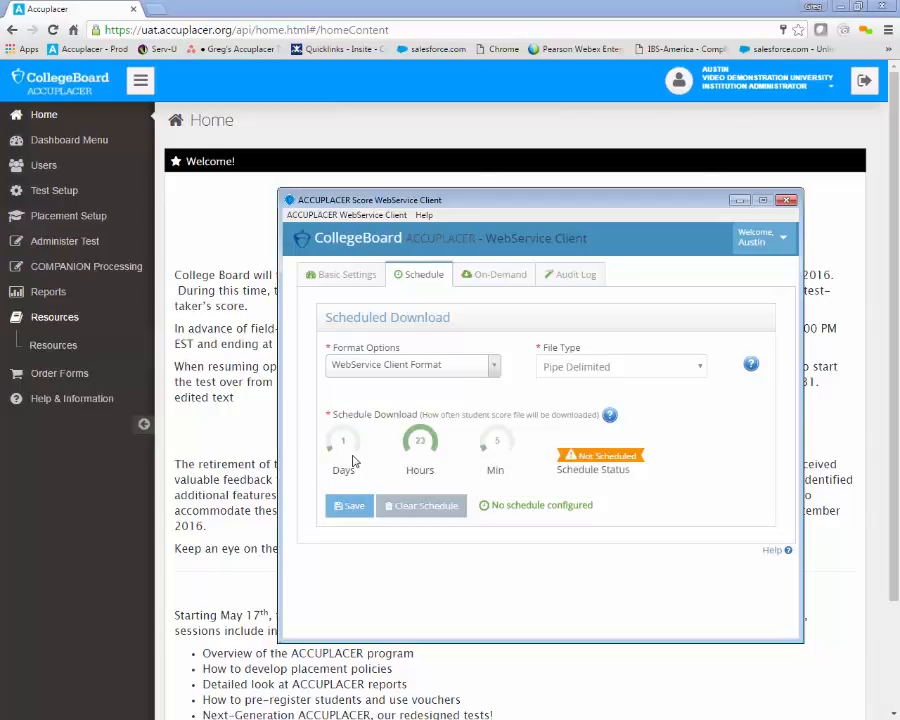
key("Tab")
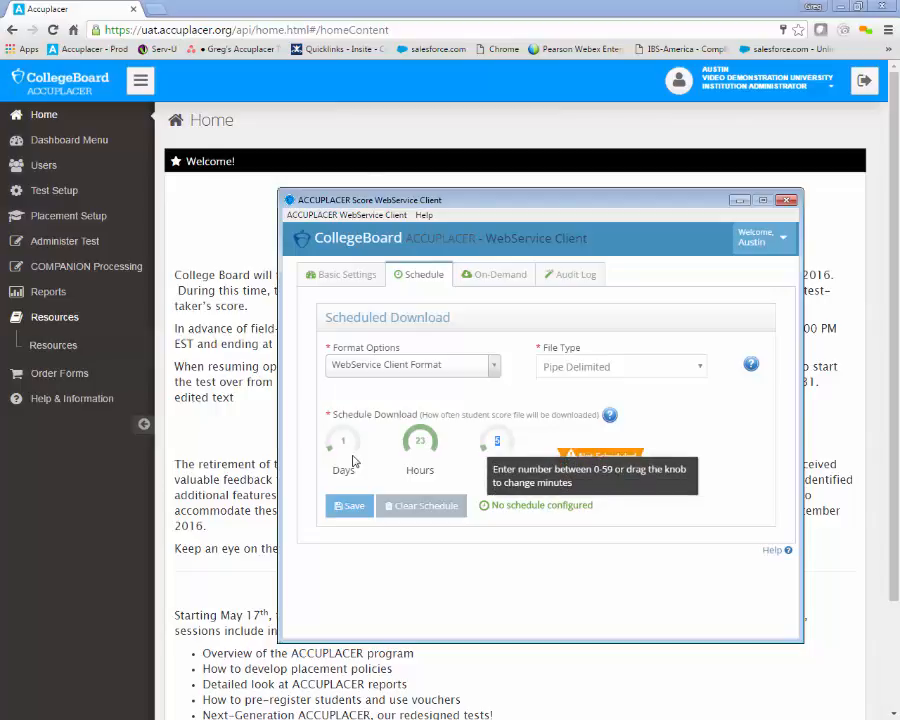
type("0")
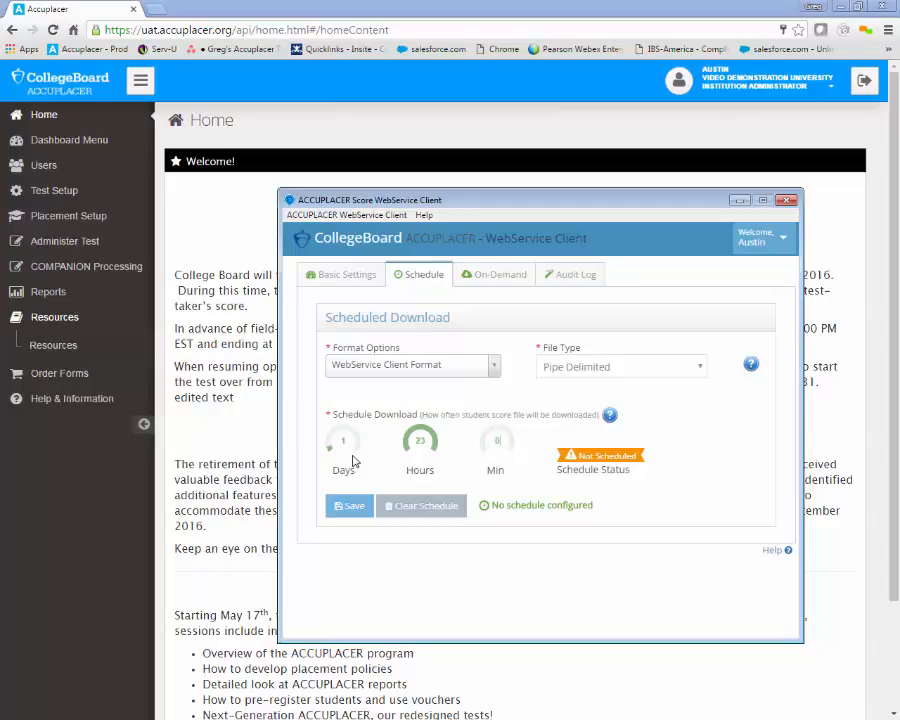
left_click(351, 508)
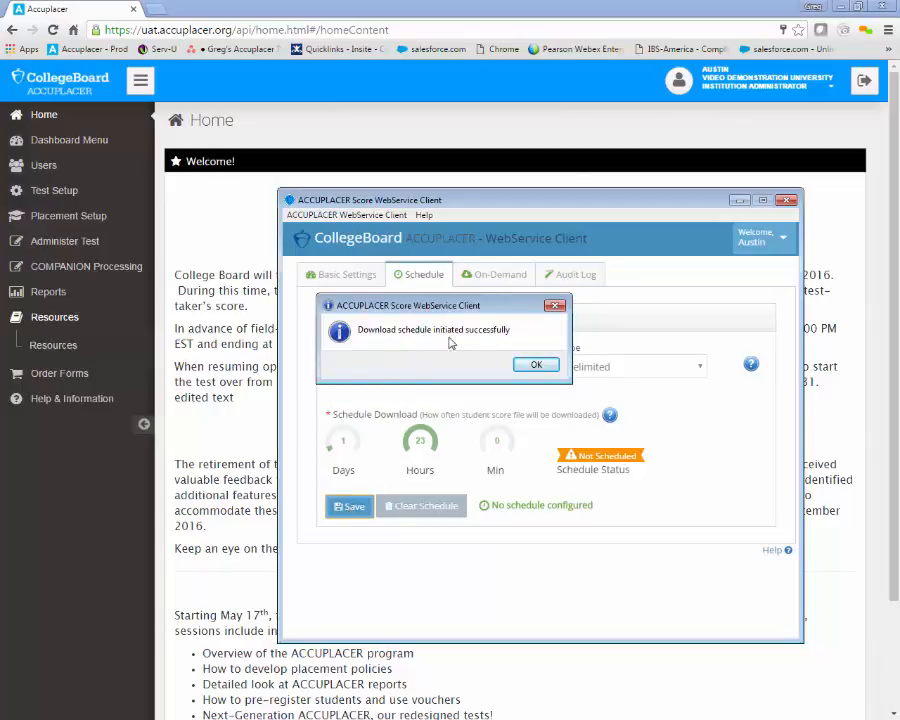
left_click(533, 366)
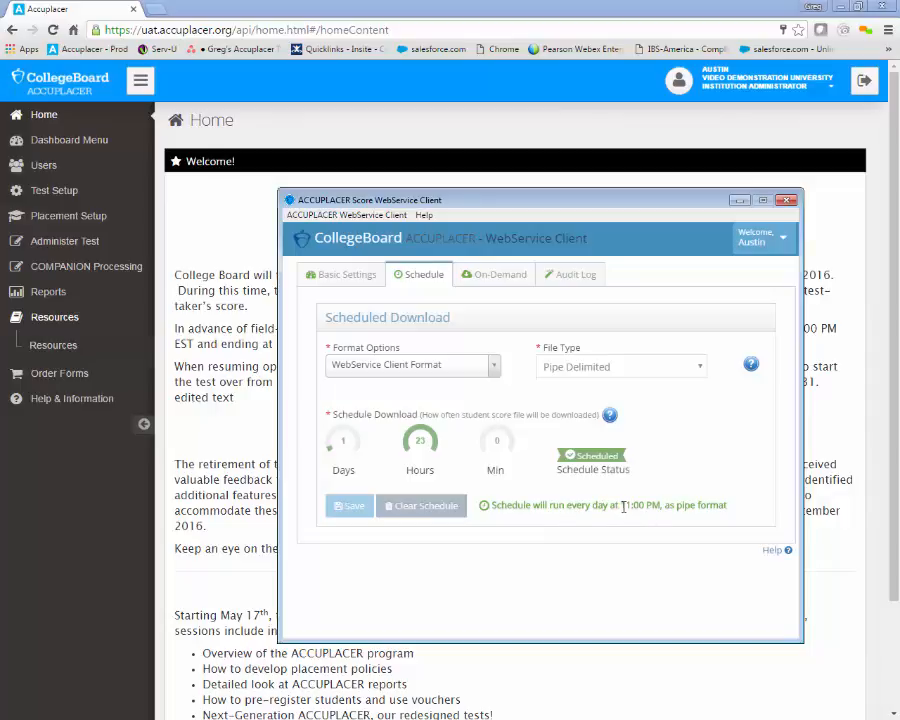
left_click_drag(622, 506, 660, 505)
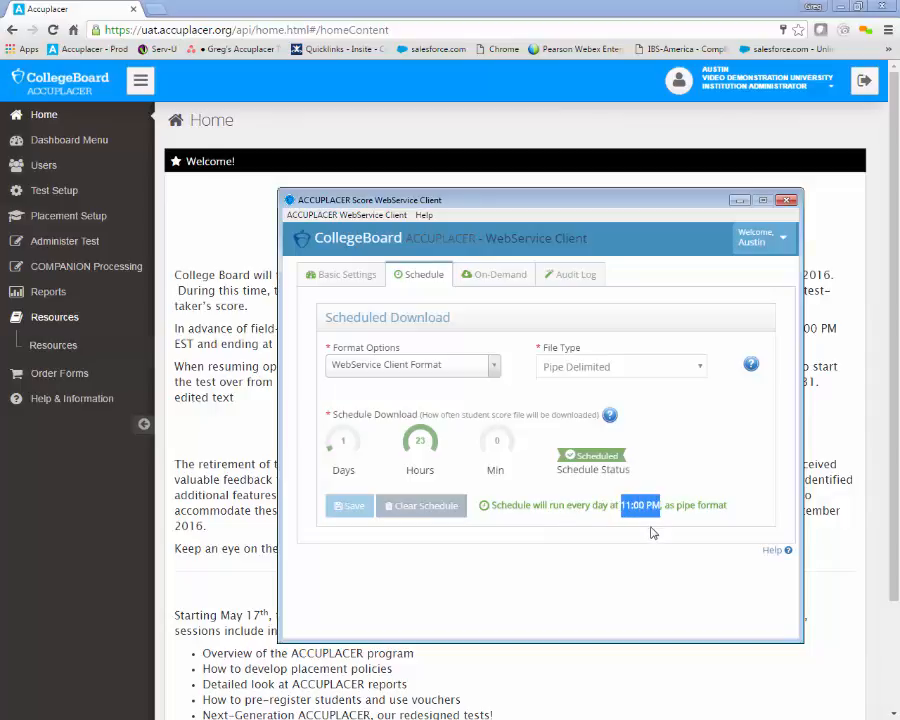
left_click(652, 533)
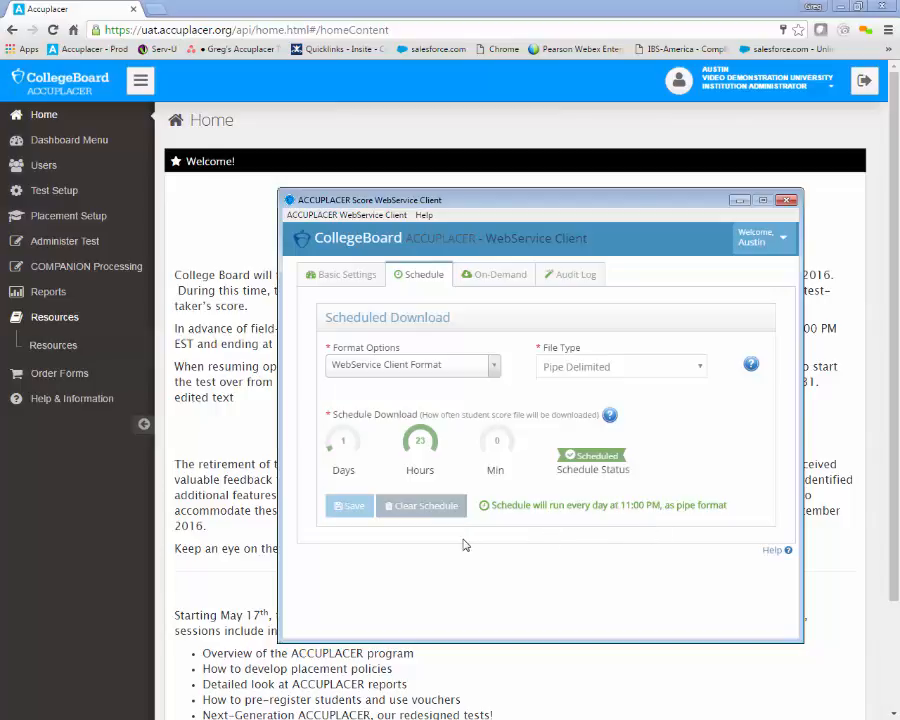
Clear the daily score download schedule
left_click(425, 507)
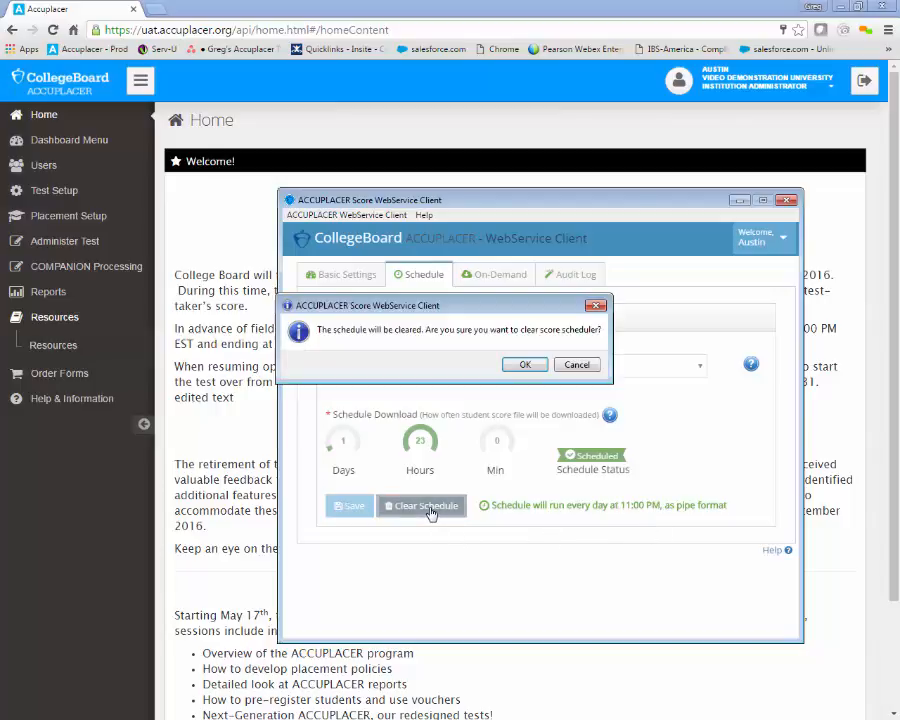
left_click(527, 365)
left_click(535, 366)
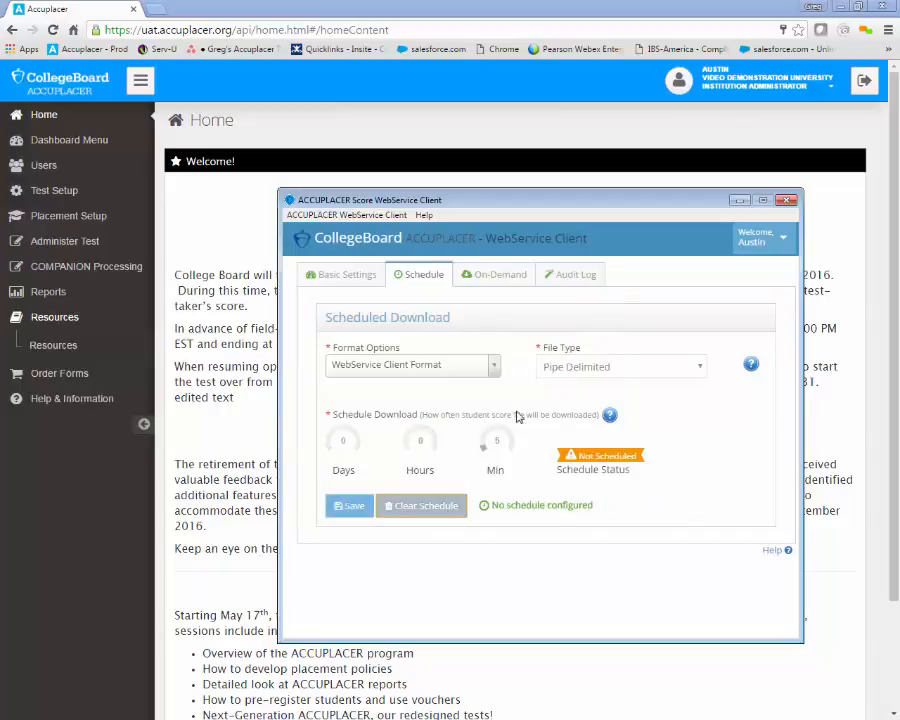
Schedule the score download for 7 days, 23 hours and 0 minutes, and save the schedule
double_click(341, 441)
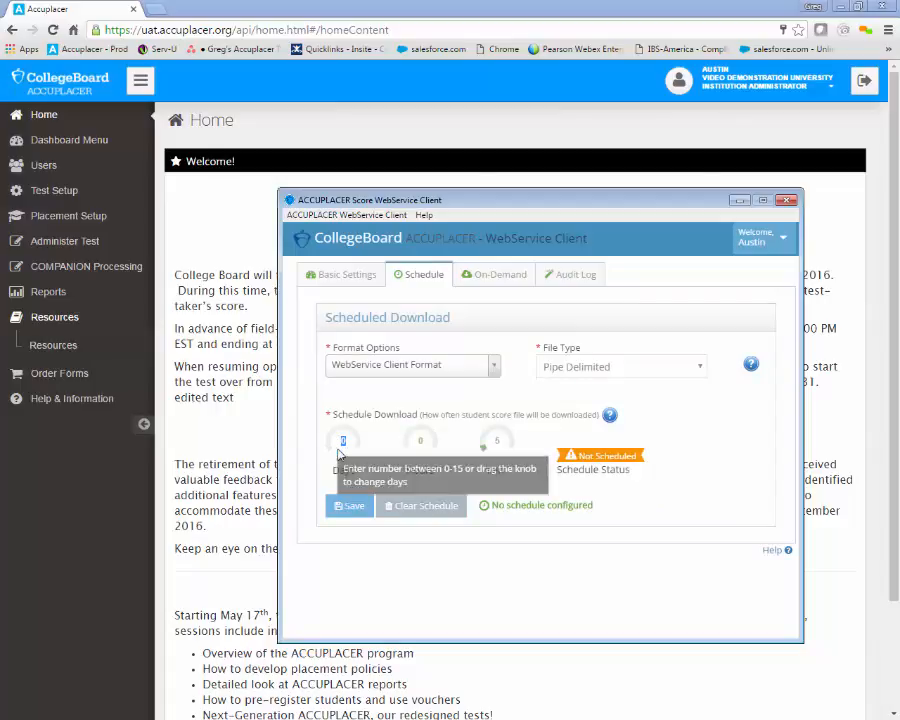
type("7")
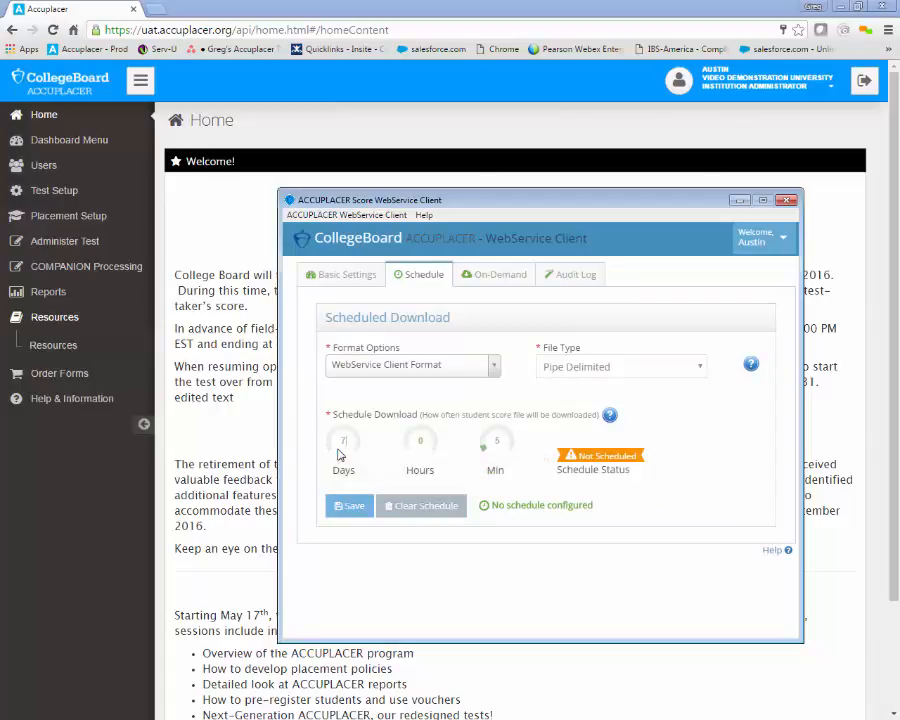
key("Tab")
type("23")
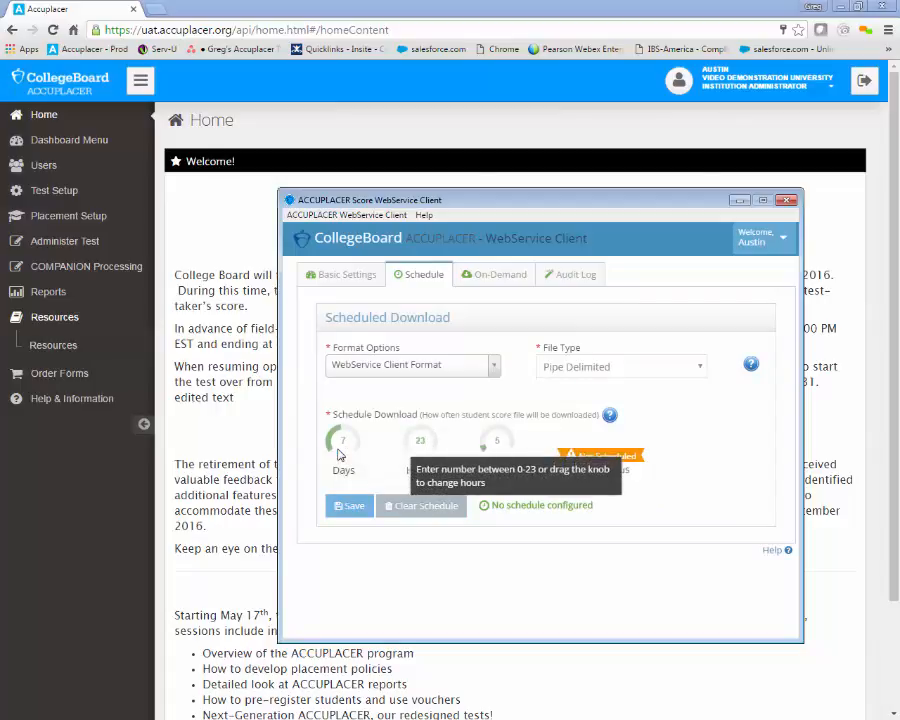
key("Tab")
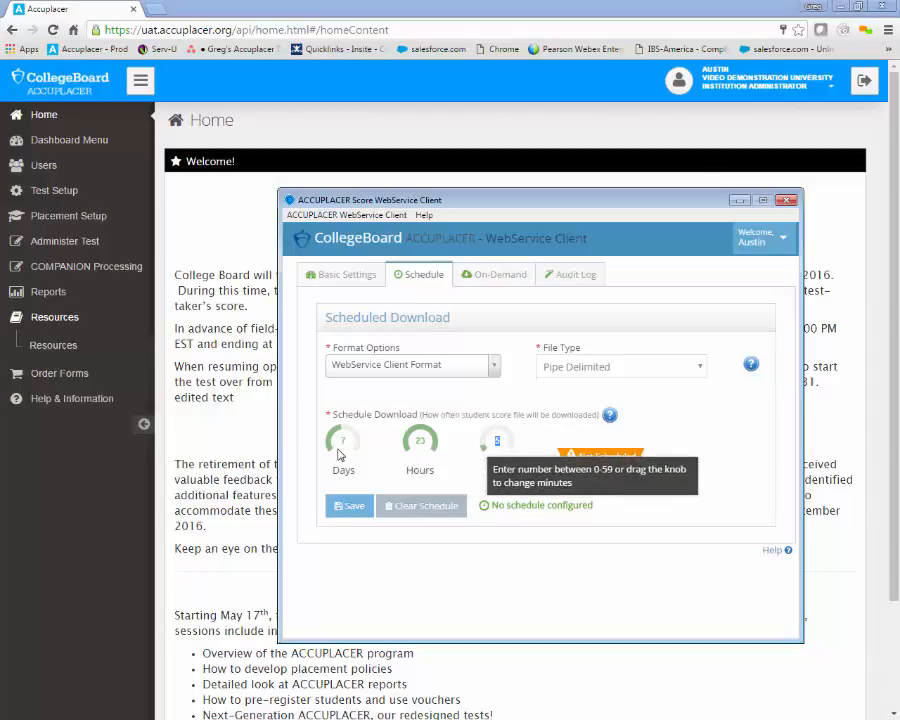
type("0")
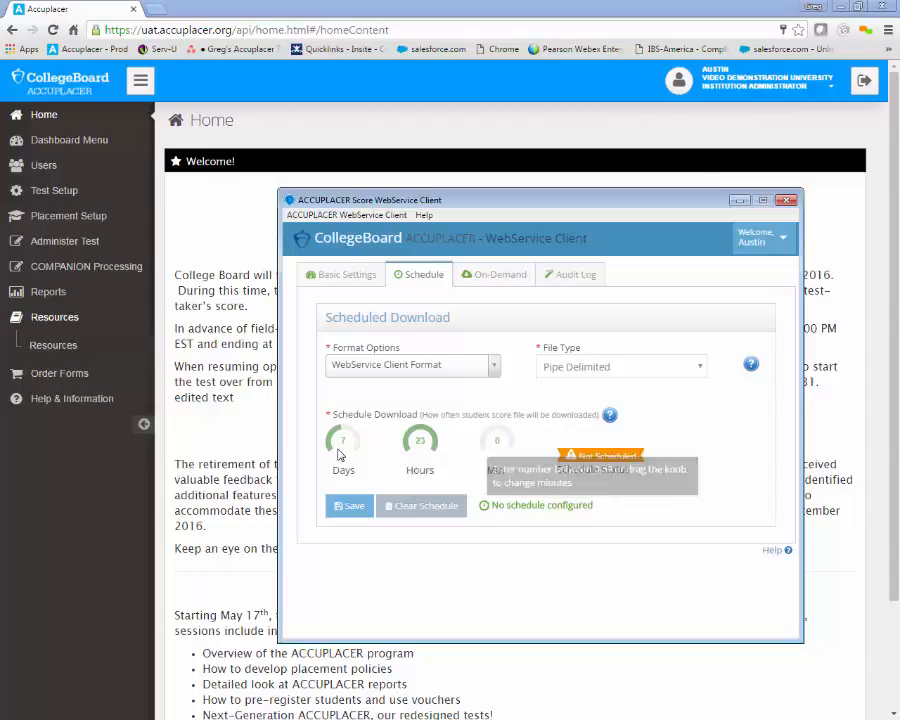
left_click(353, 508)
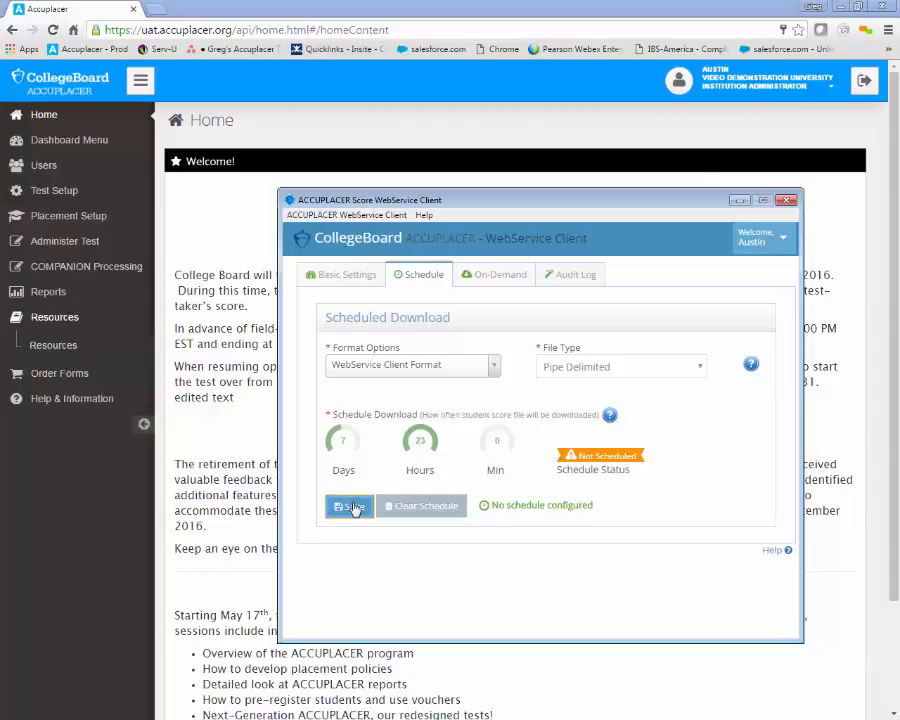
left_click(534, 366)
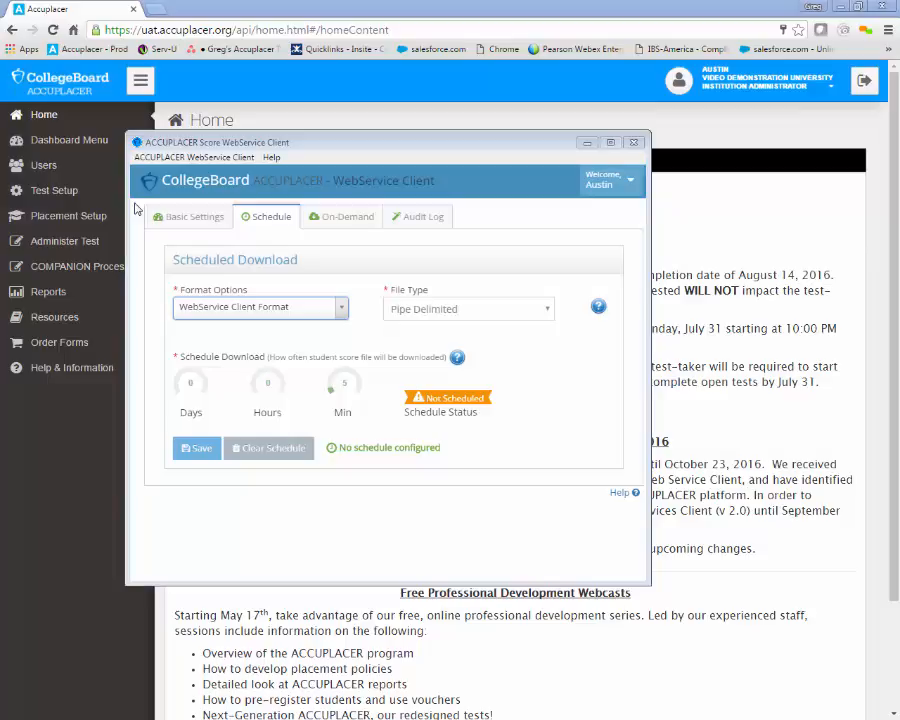
View the available format options for the scheduled download, and move the client window away from the ACCUPLACER site
left_click(250, 310)
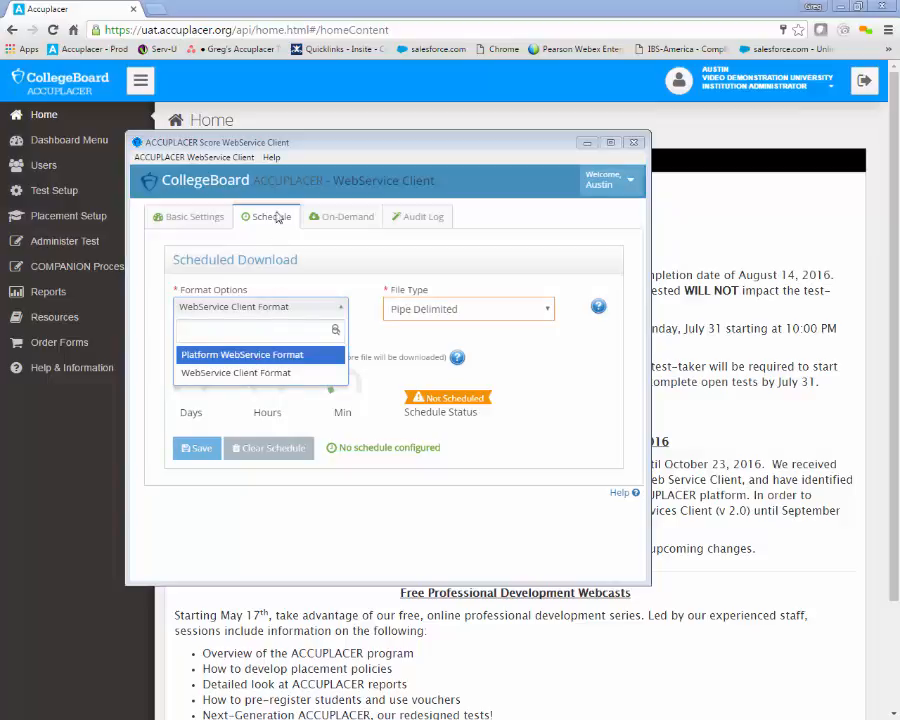
left_click_drag(269, 143, 0, 147)
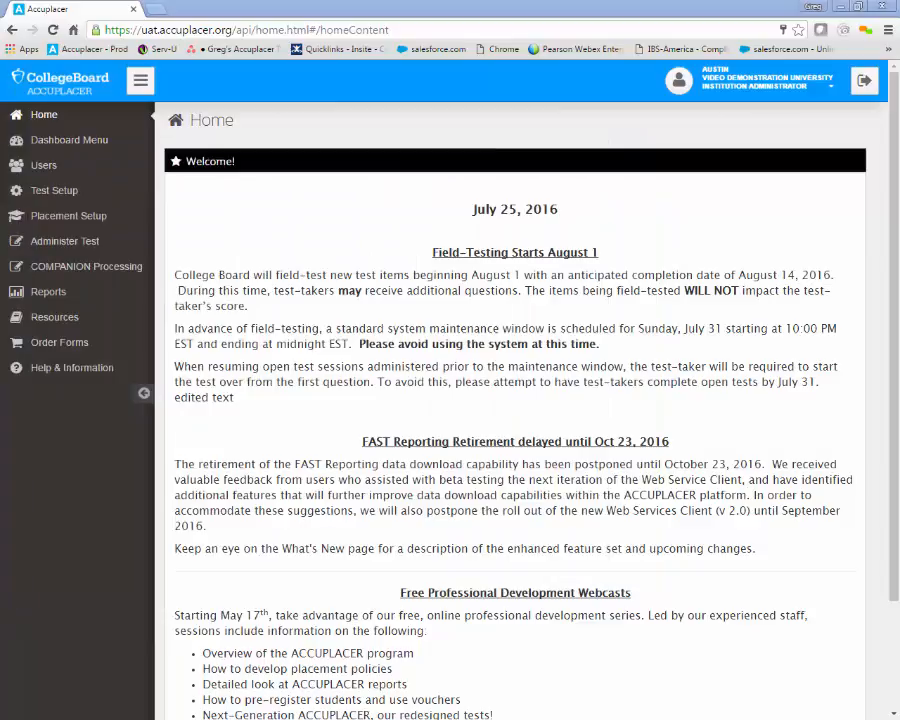
Open the site's system configuration for users and activate WebService download in the WebService client settings
left_click(46, 168)
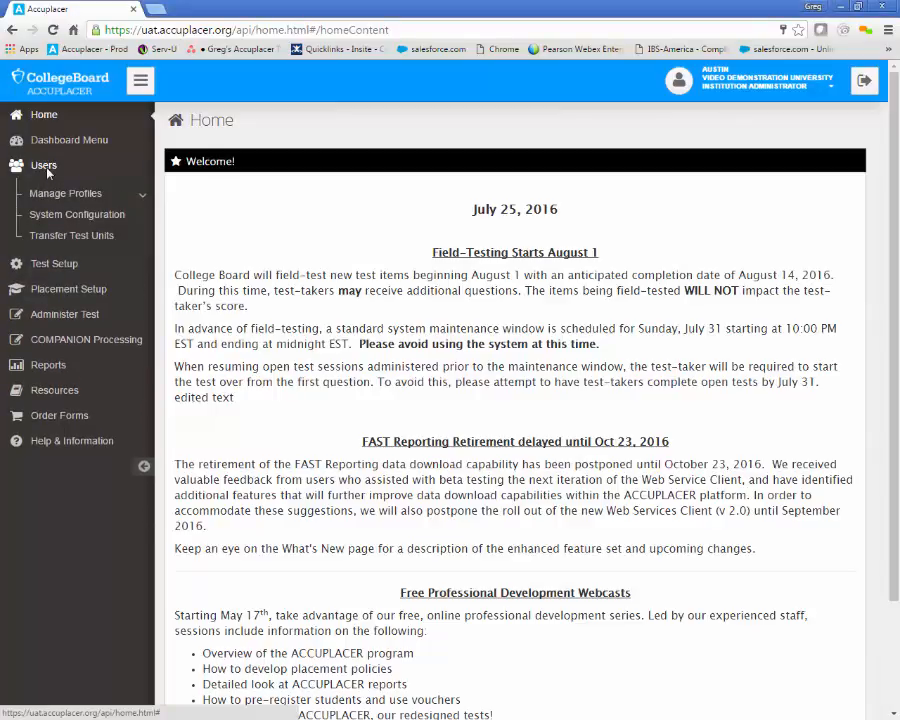
left_click(62, 216)
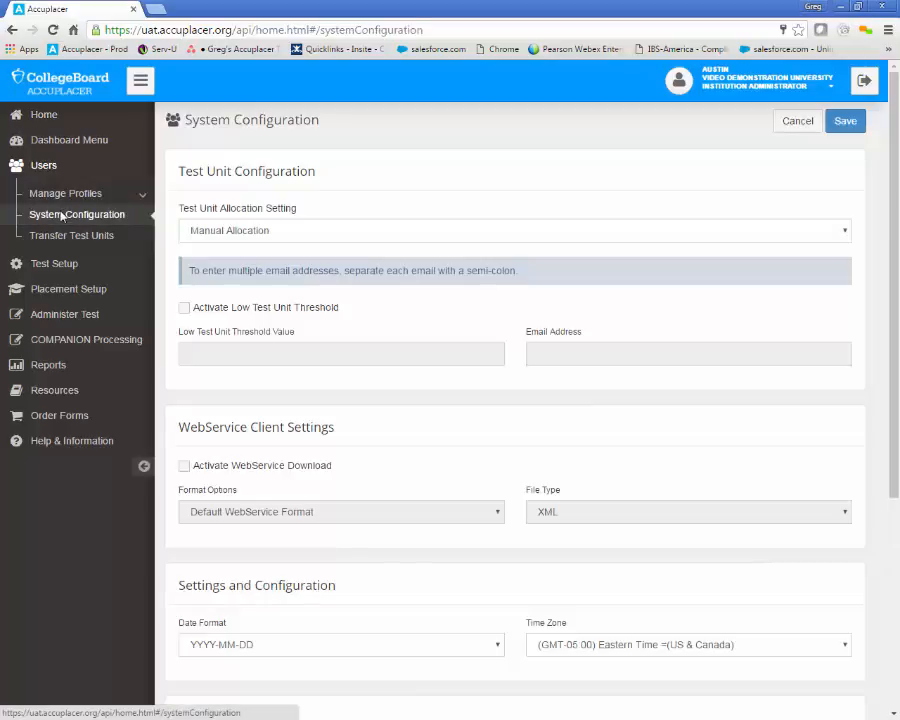
scroll(256, 343, "down", 1)
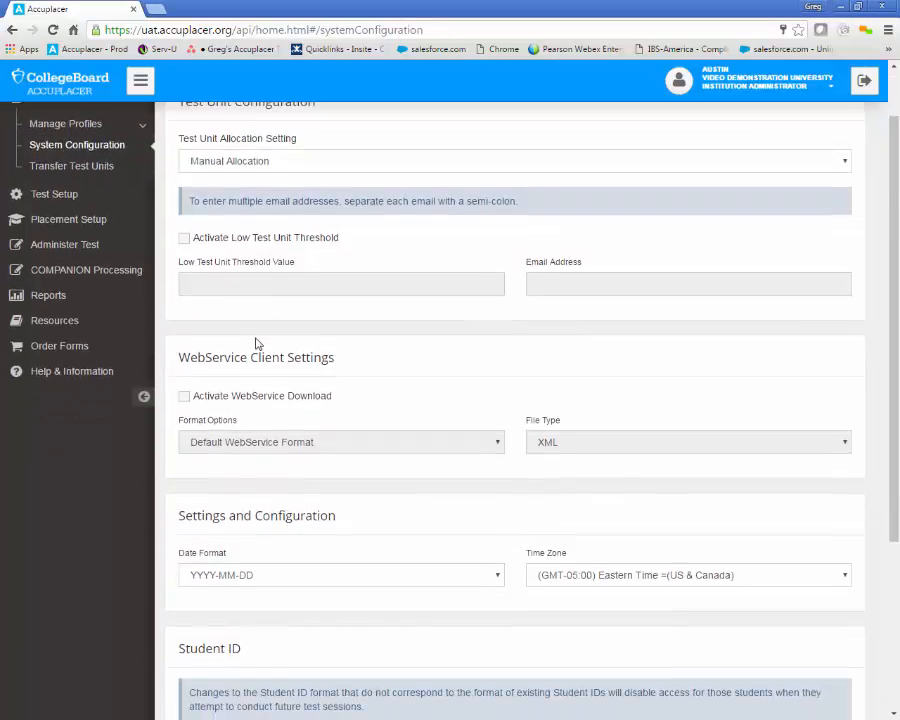
scroll(256, 343, "down", 1)
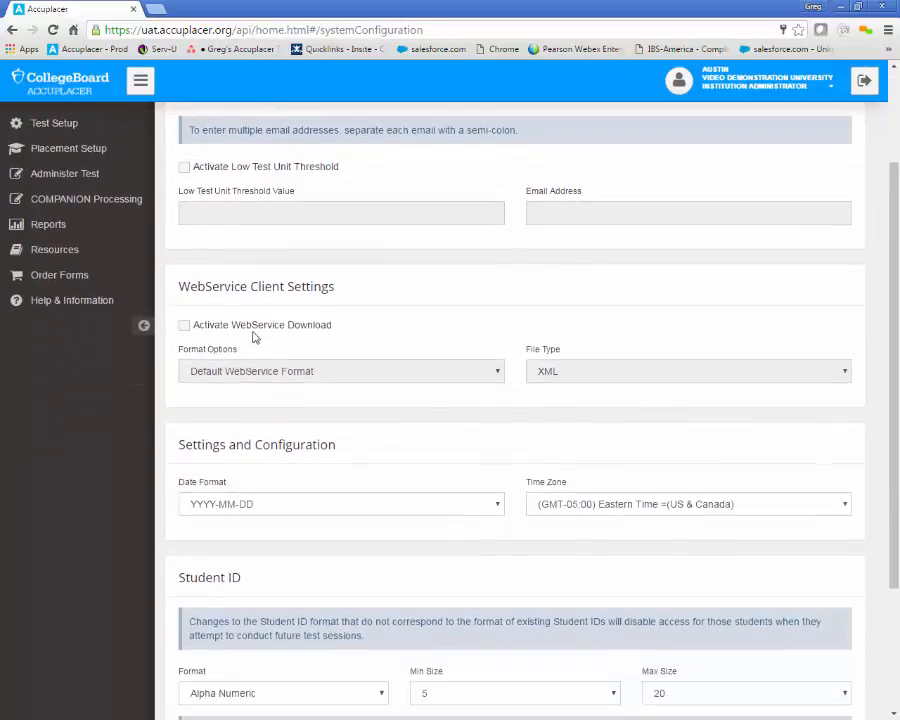
left_click(185, 326)
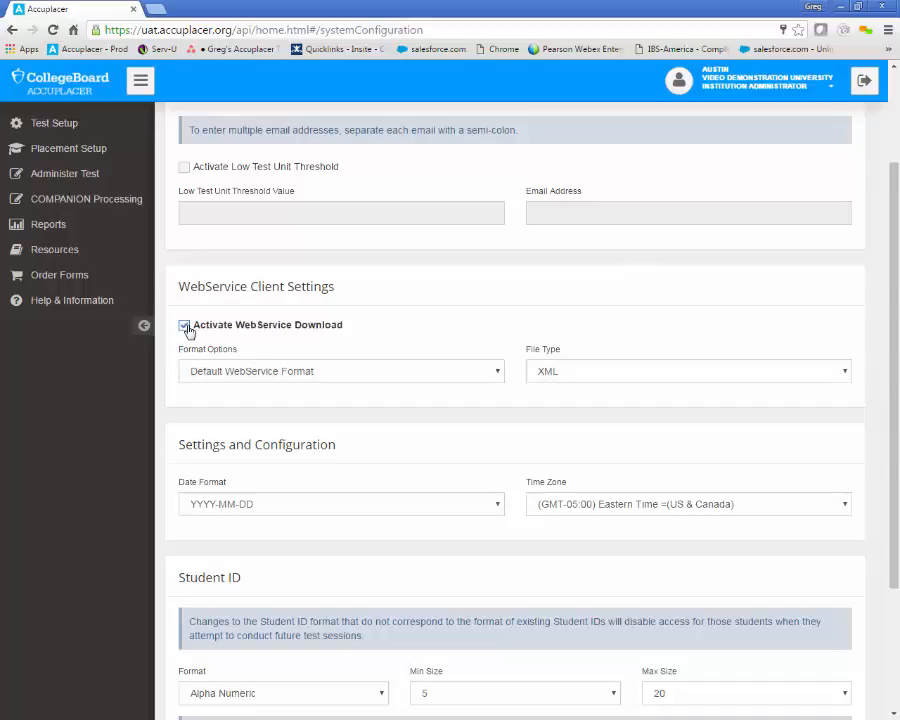
Set the WebService download to Default WebService Format with the Pipe Delimited file type, and save the system configuration
left_click(218, 374)
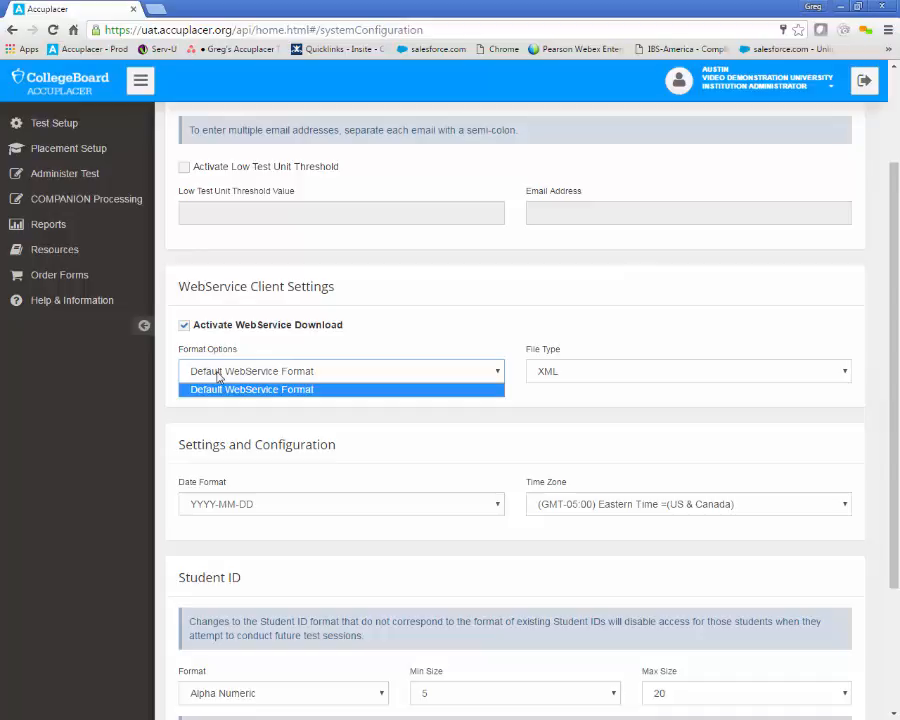
left_click(252, 389)
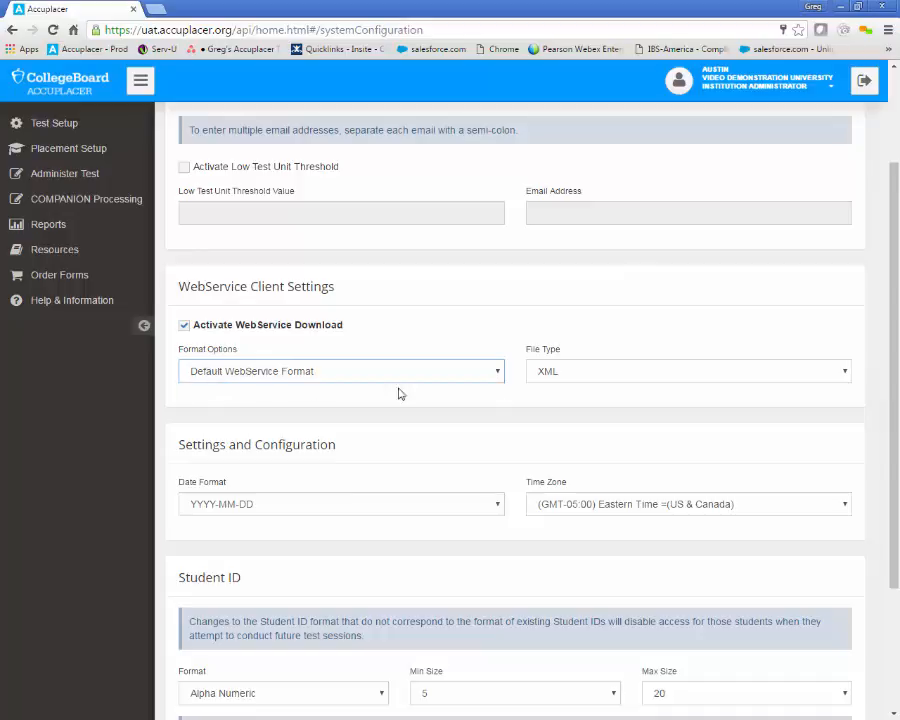
left_click(566, 373)
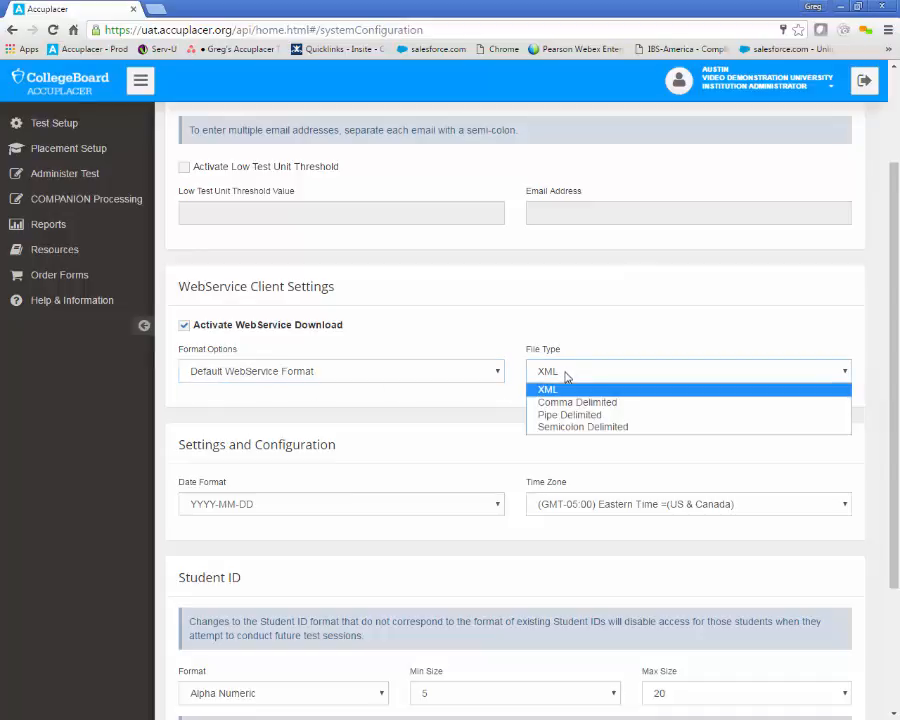
left_click(566, 415)
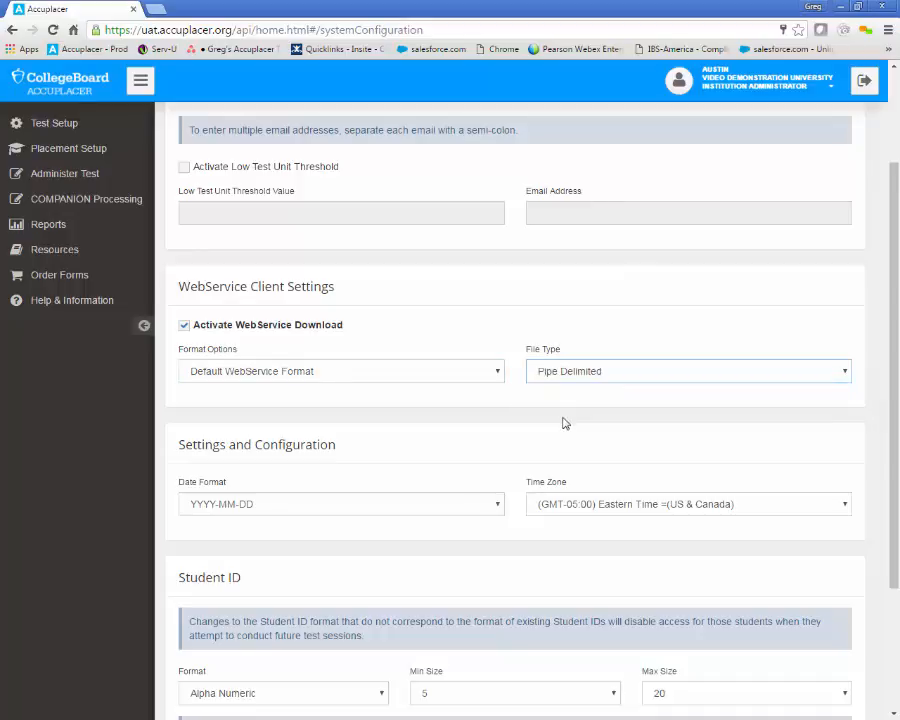
scroll(563, 423, "up", 3)
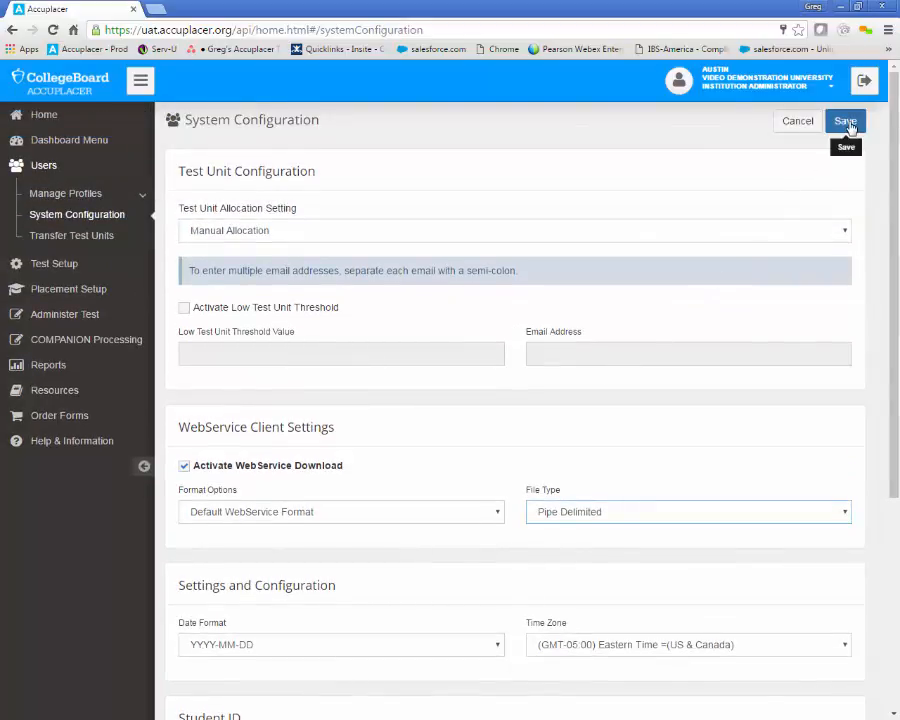
left_click(846, 122)
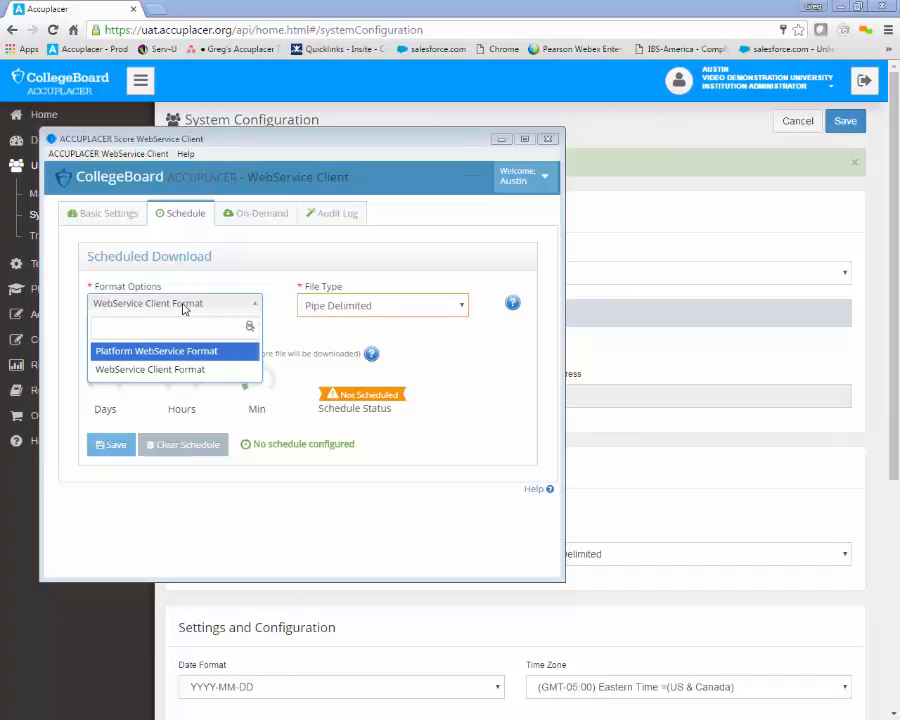
In the ACCUPLACER WebService Client, choose Platform WebService Format, schedule the score download for every 1 minute, and save the schedule
left_click(155, 352)
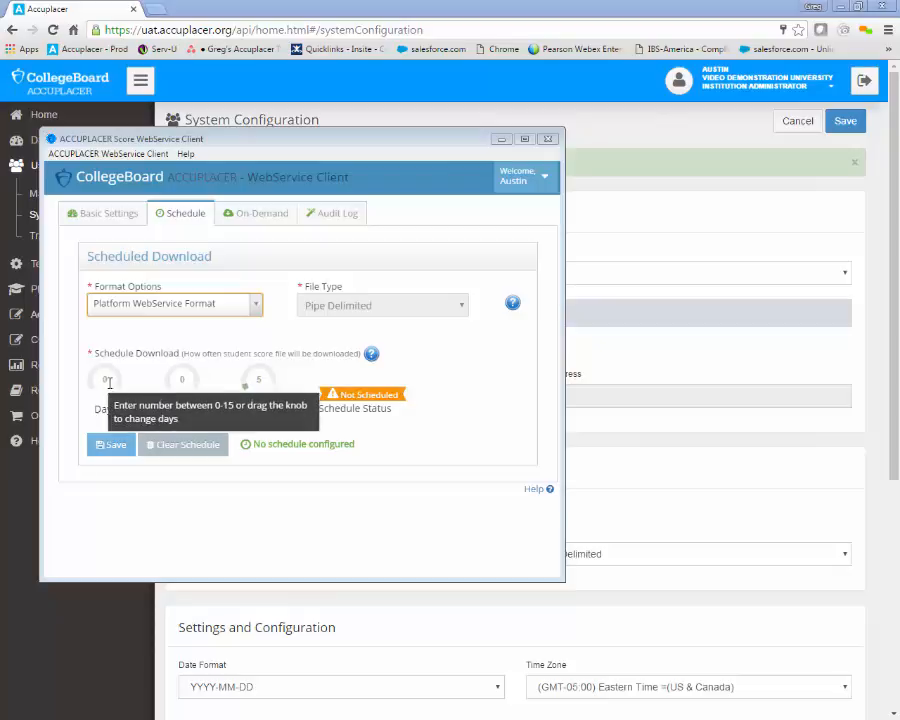
left_click(257, 379)
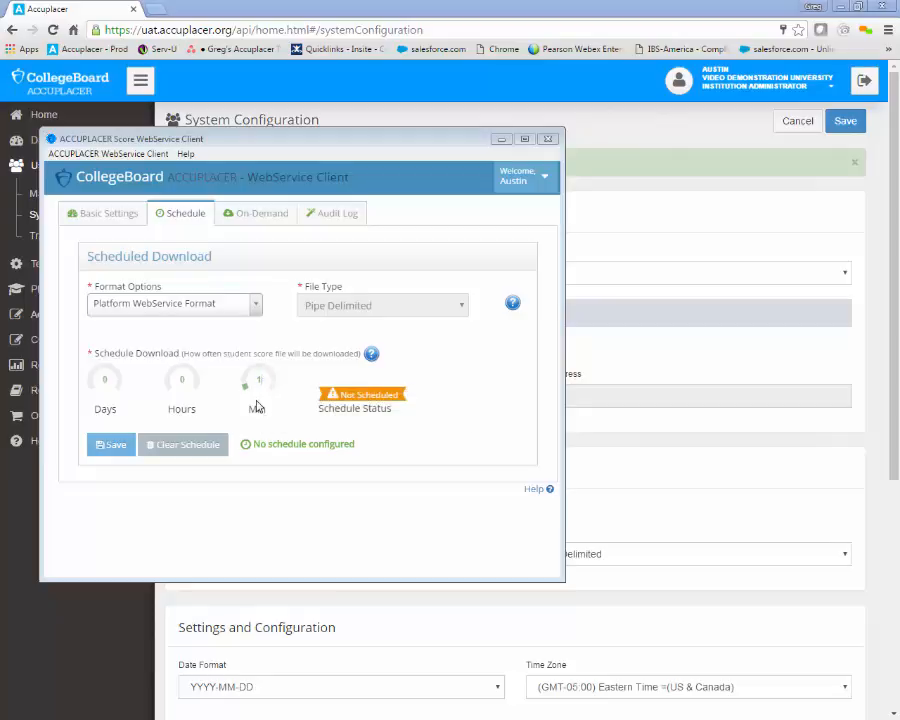
left_click(118, 450)
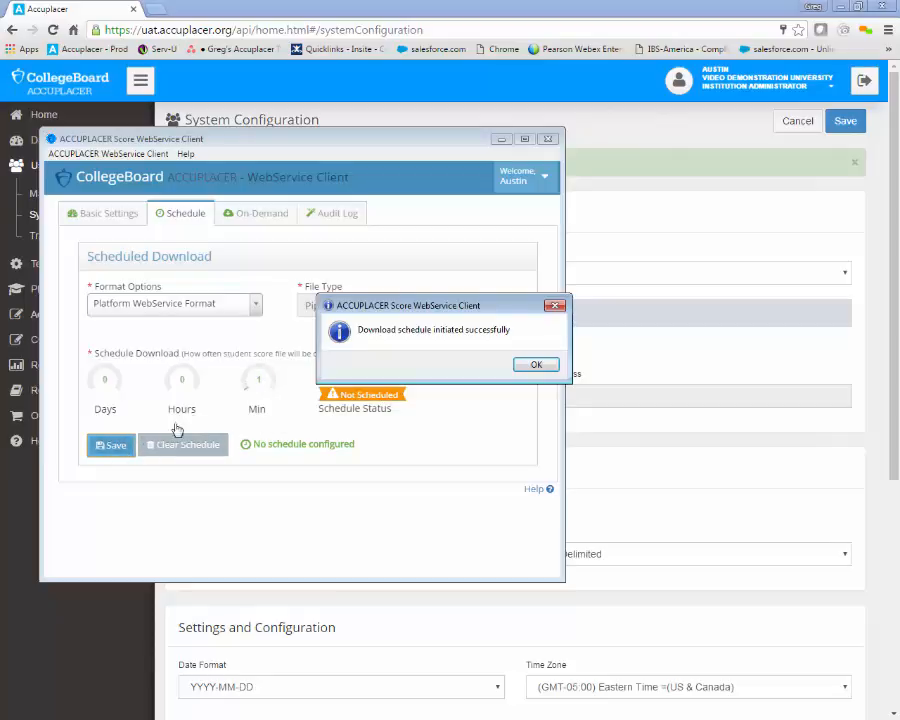
left_click(537, 364)
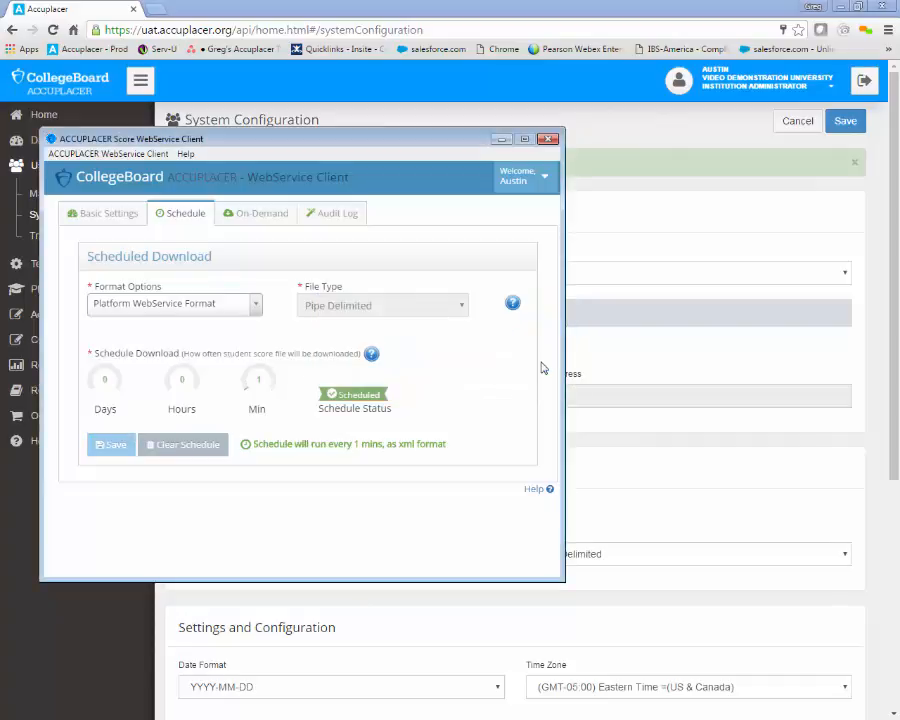